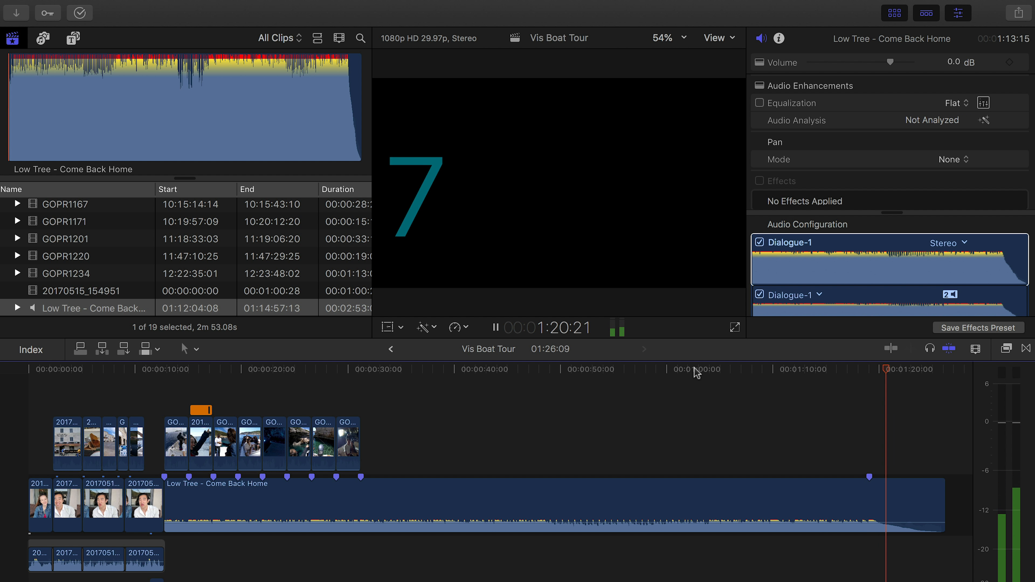
# Review the montage clips against the music, playing the timeline back from about 11:12
pyautogui.press('space')
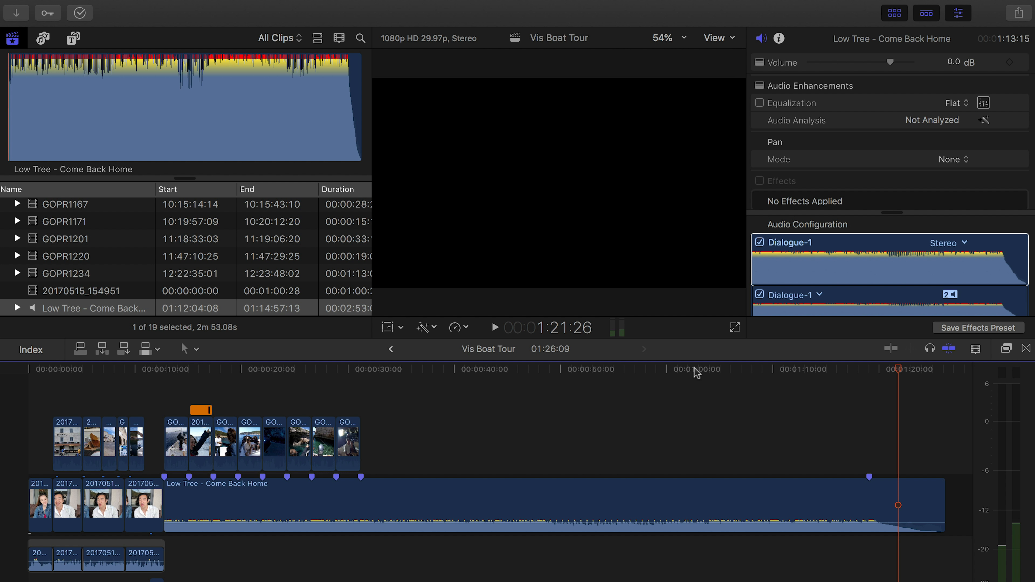
pyautogui.click(360, 369)
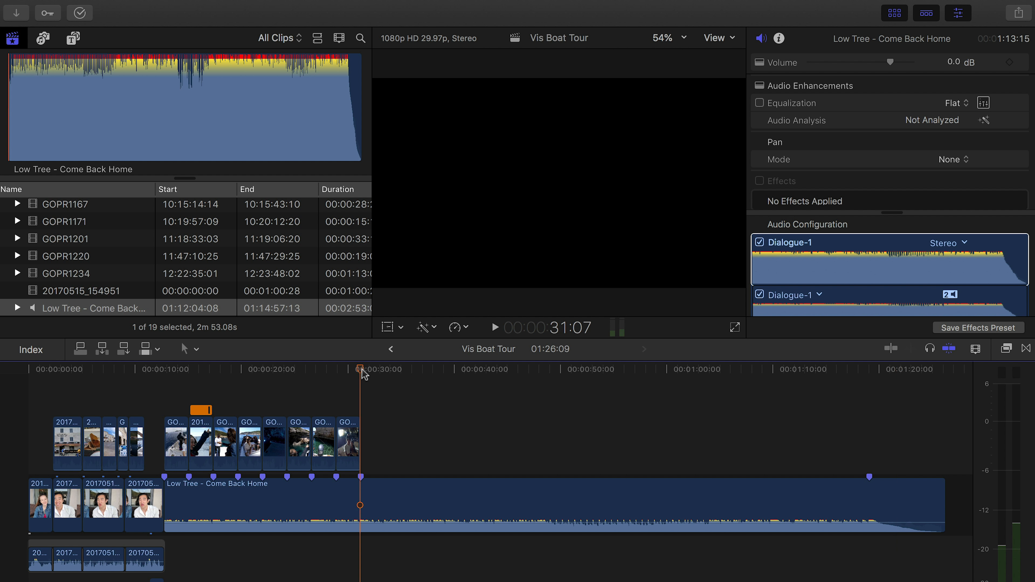
pyautogui.click(164, 369)
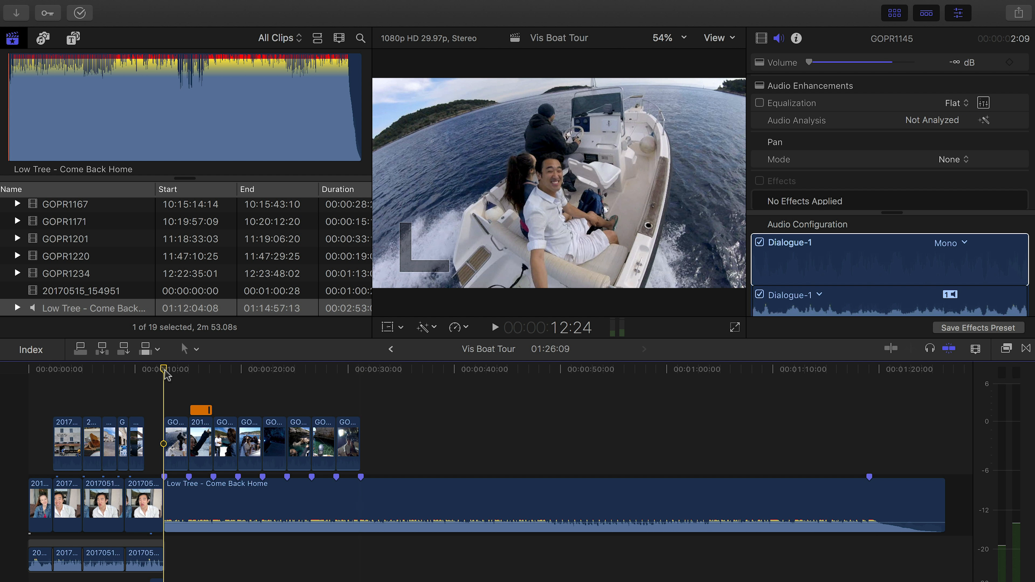
pyautogui.click(351, 375)
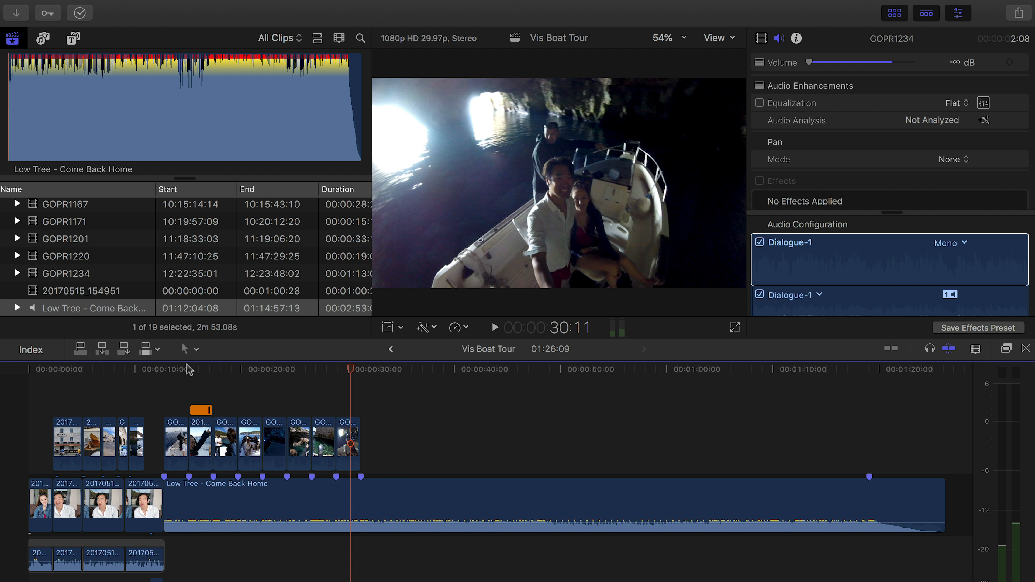
pyautogui.click(157, 375)
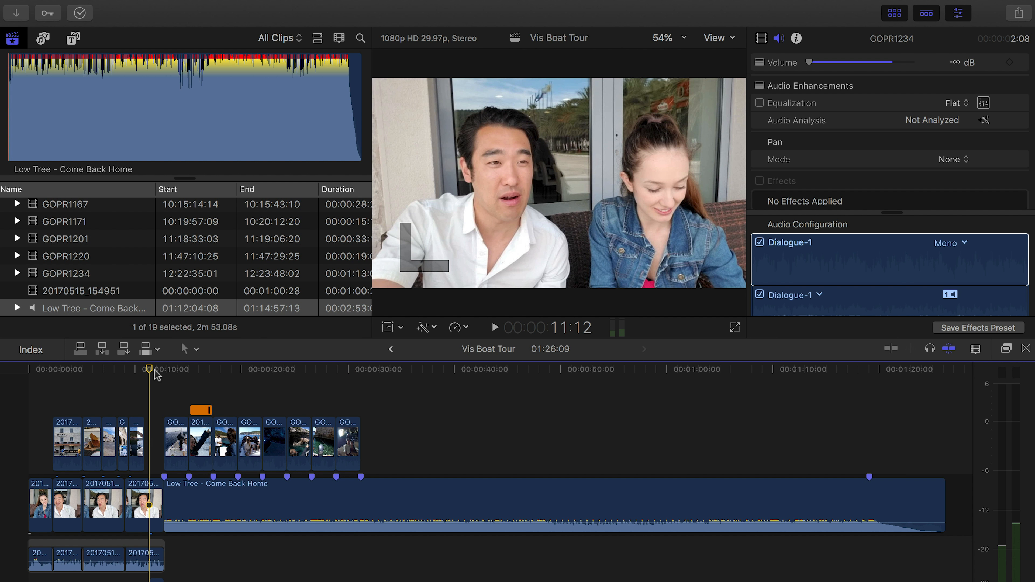
pyautogui.press('space')
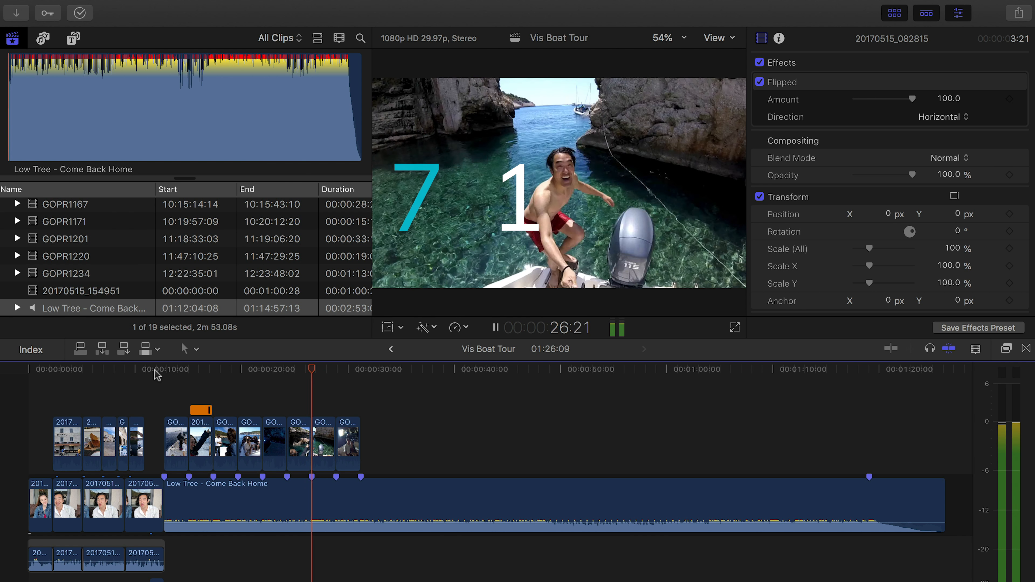
# Split the Low Tree - Come Back Home music clip at 26:19 and again at the marker at 1:19:02
pyautogui.press('space')
pyautogui.click(319, 375)
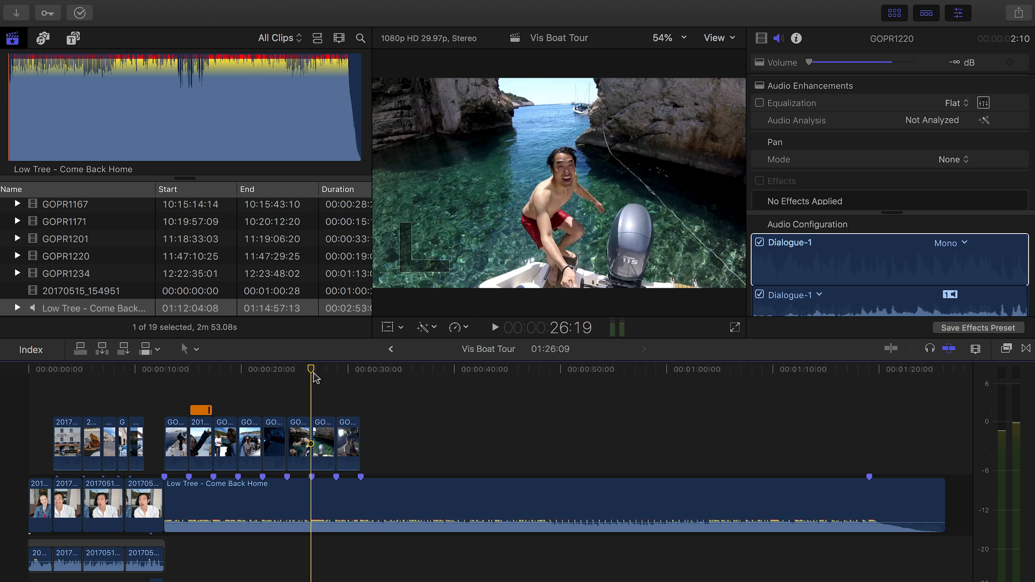
pyautogui.click(319, 510)
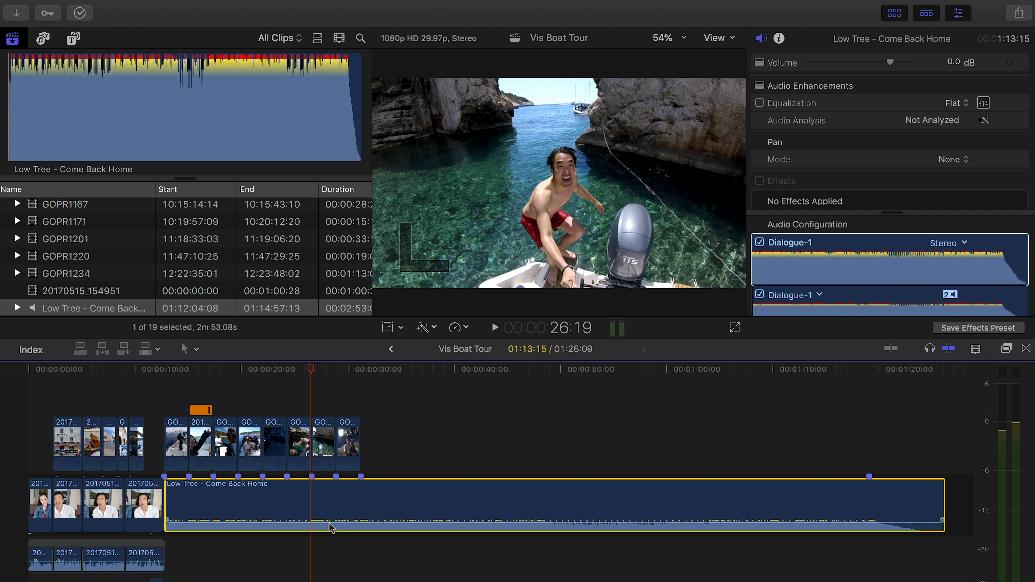
pyautogui.press('super+b')
pyautogui.click(341, 502)
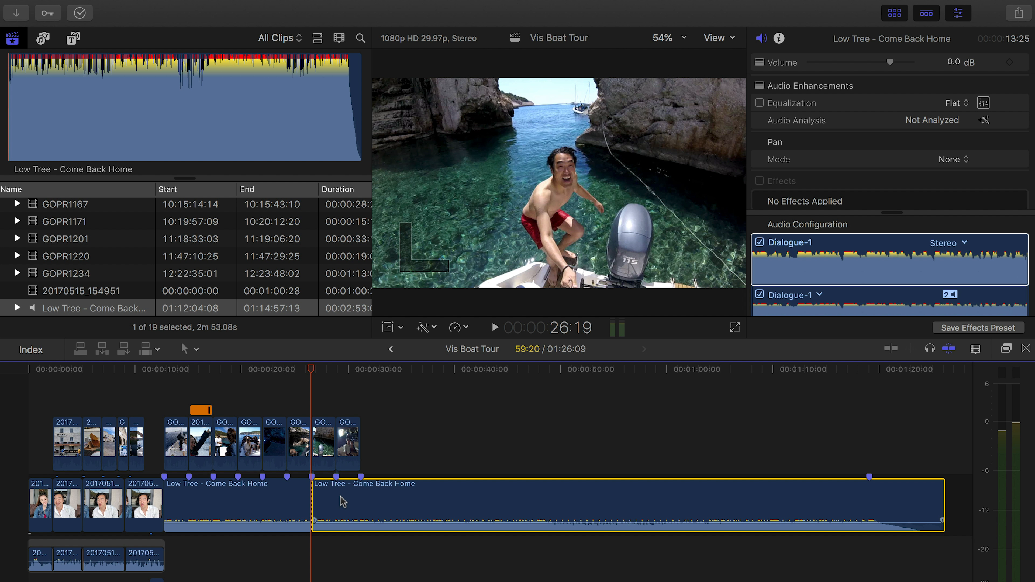
pyautogui.click(869, 371)
pyautogui.press('super+b')
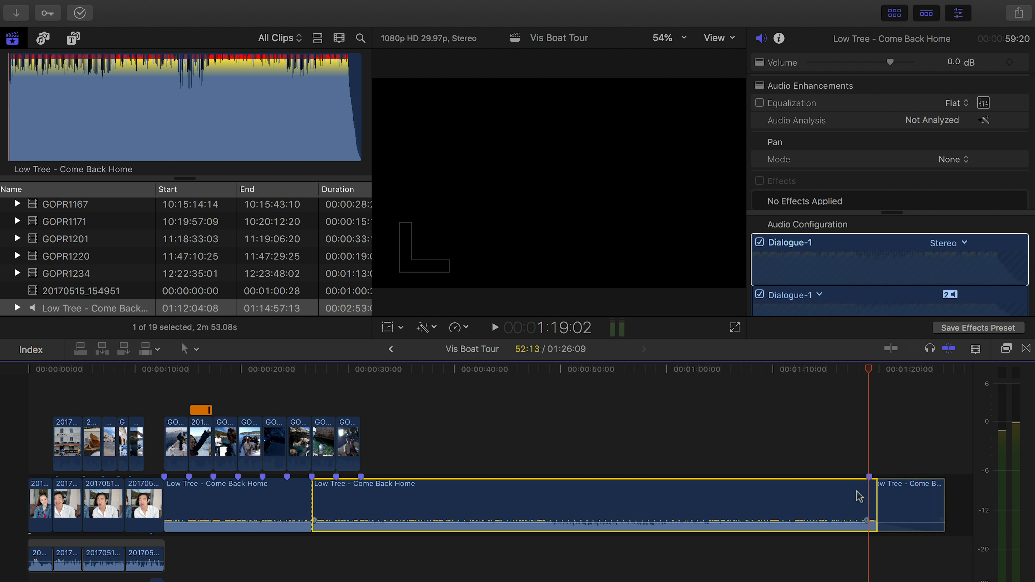
# Delete the middle section of the split music clip while keeping the connected montage clips above it in place
pyautogui.press('Delete')
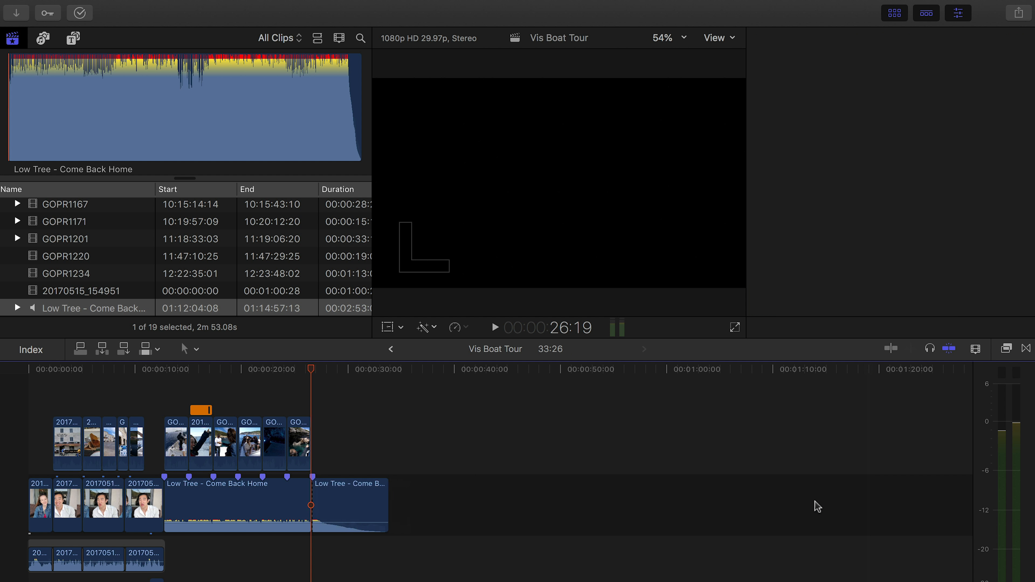
pyautogui.press('super+z')
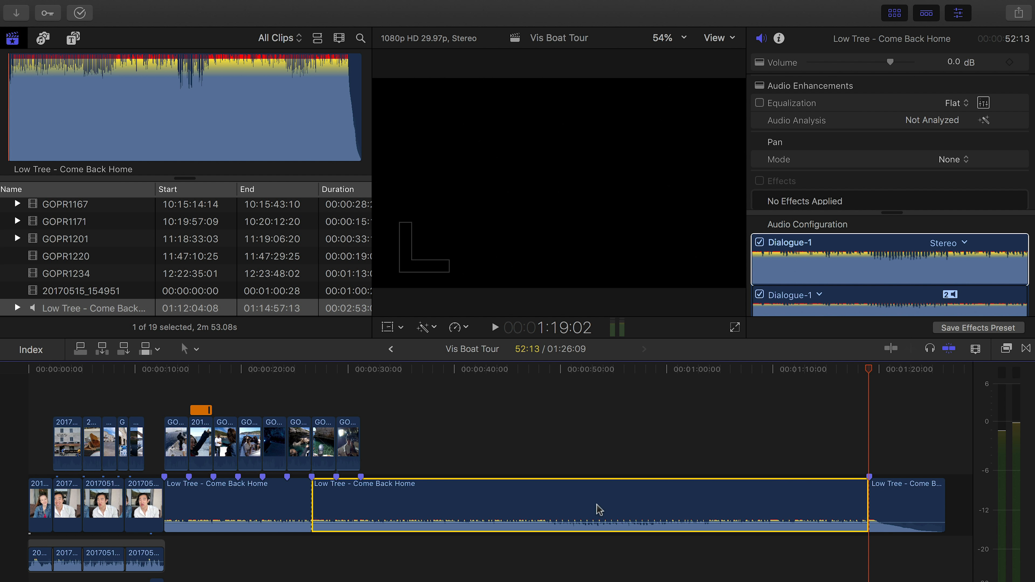
pyautogui.moveTo(900, 502); pyautogui.dragTo(341, 509)
pyautogui.moveTo(461, 429); pyautogui.dragTo(321, 440)
pyautogui.click(438, 497)
pyautogui.press('Delete')
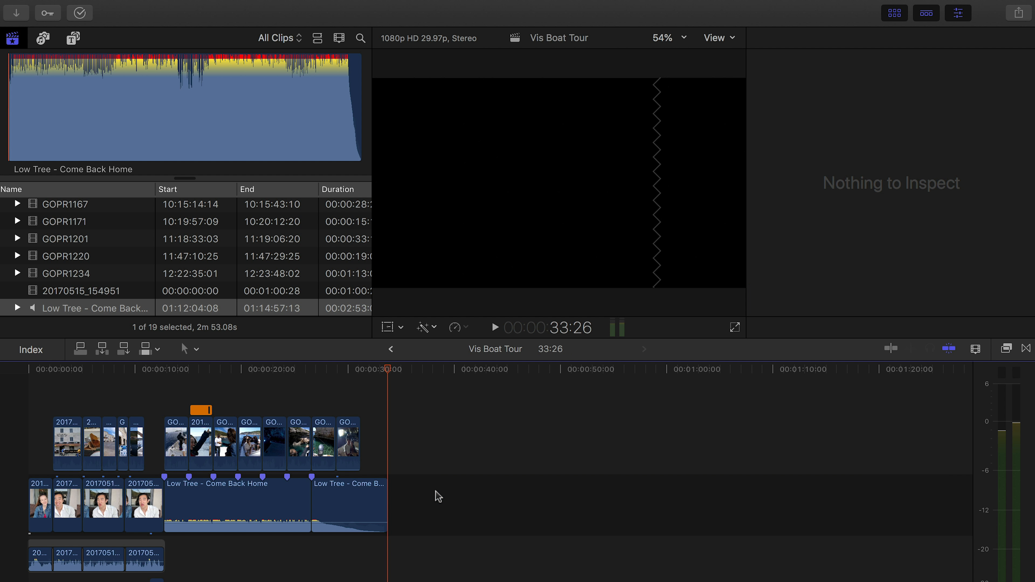
# Play across the new music cut, then delete the last montage clip, GOPR1234
pyautogui.click(344, 386)
pyautogui.press('super+equal')
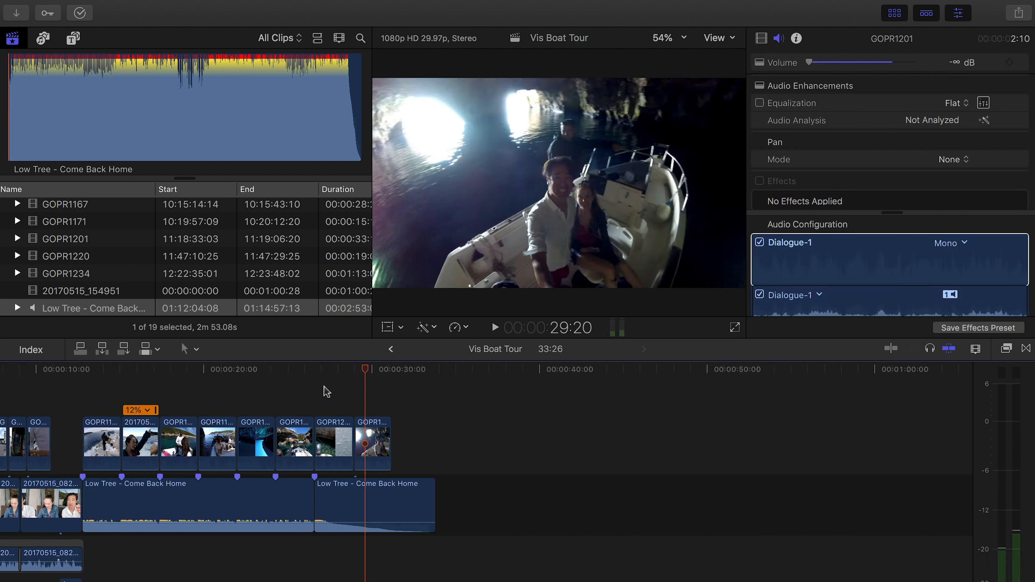
pyautogui.click(294, 370)
pyautogui.press('space')
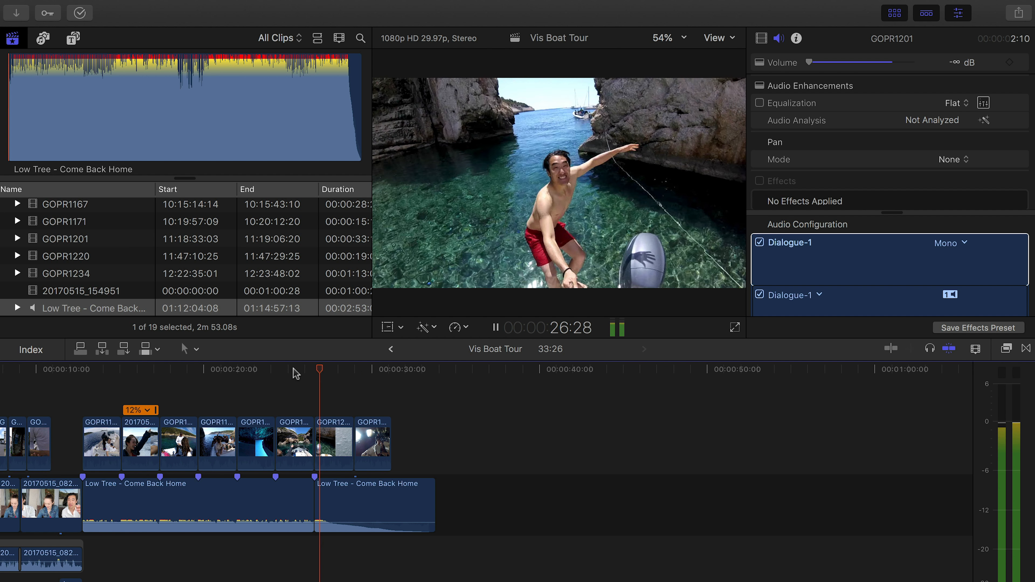
pyautogui.press('space')
pyautogui.click(384, 446)
pyautogui.press('Delete')
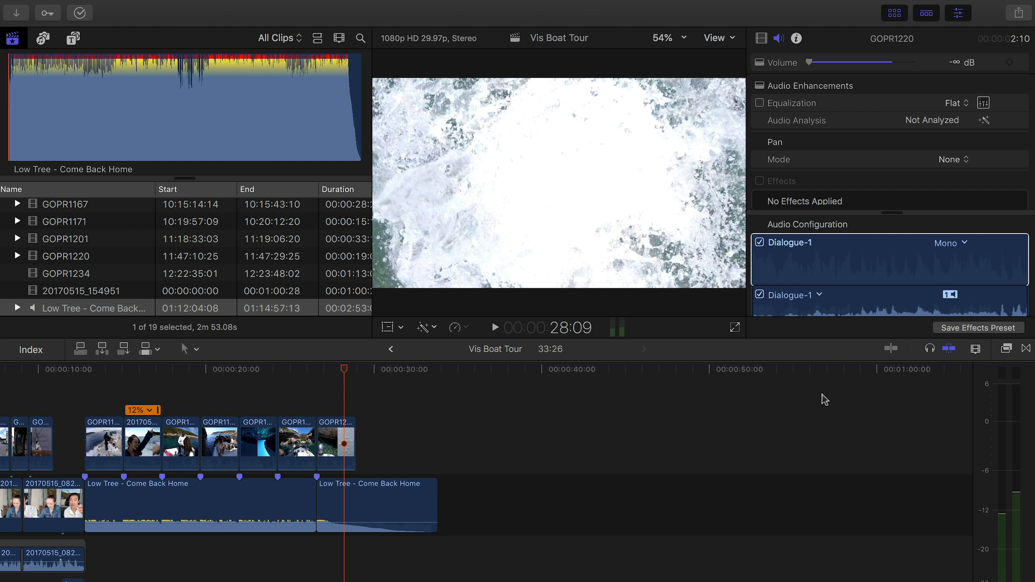
# Add a Cross Dissolve transition at the music cut, roll the cut earlier to about 26:04, and play it back
pyautogui.click(1025, 350)
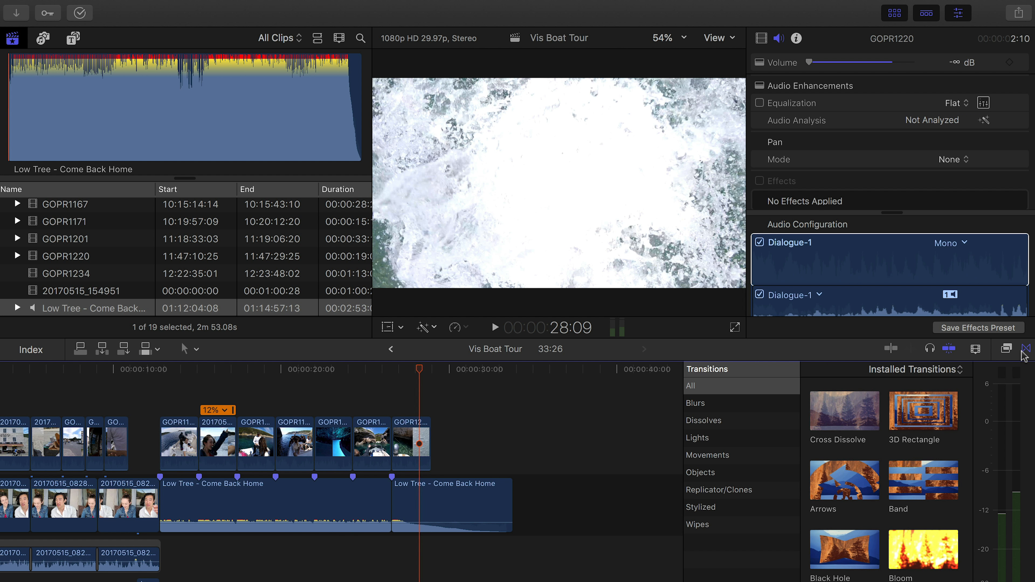
pyautogui.moveTo(843, 410); pyautogui.dragTo(392, 514)
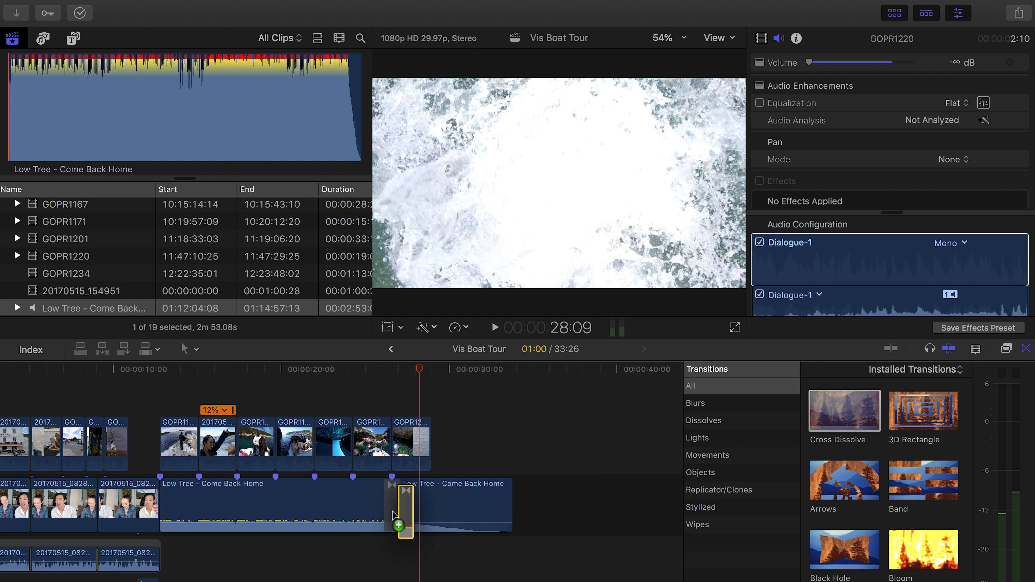
pyautogui.press('super+equal')
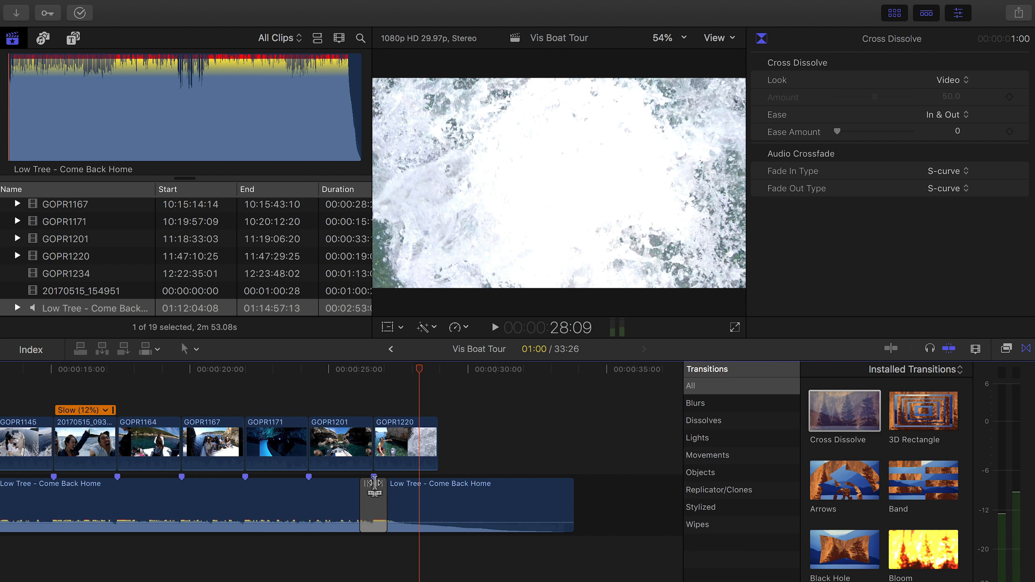
pyautogui.moveTo(374, 486); pyautogui.dragTo(360, 484)
pyautogui.click(321, 368)
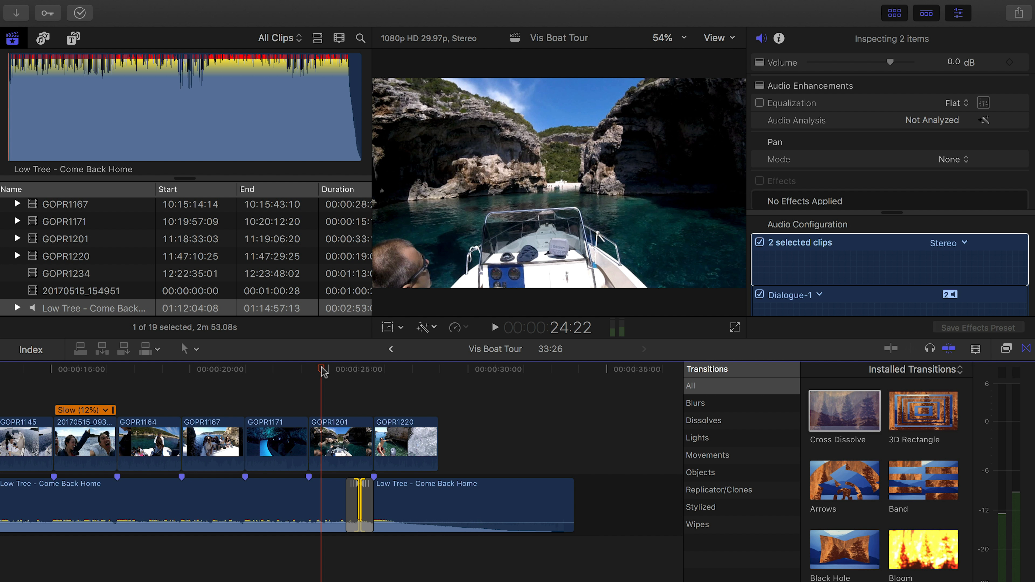
pyautogui.press('space')
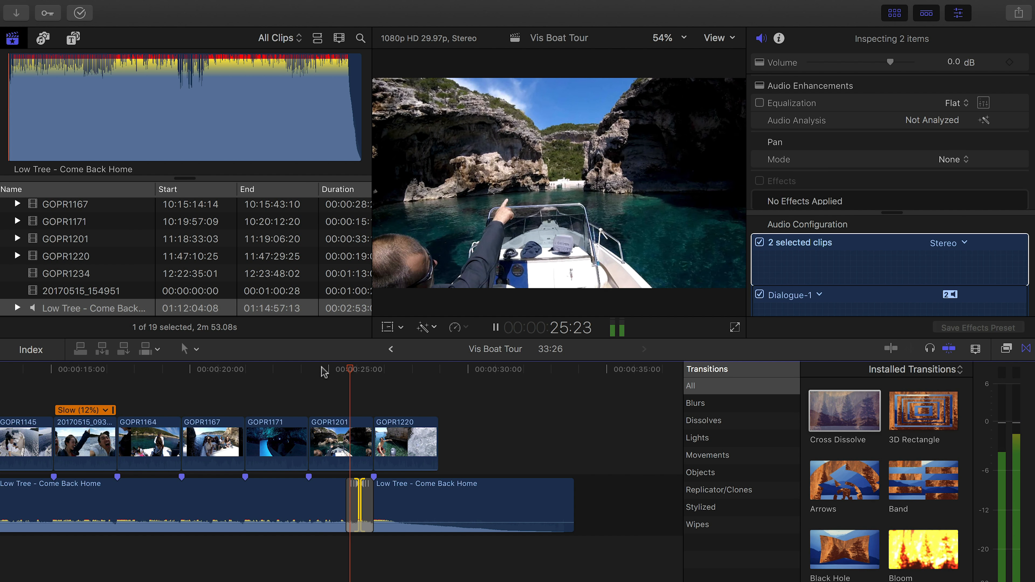
pyautogui.press('space')
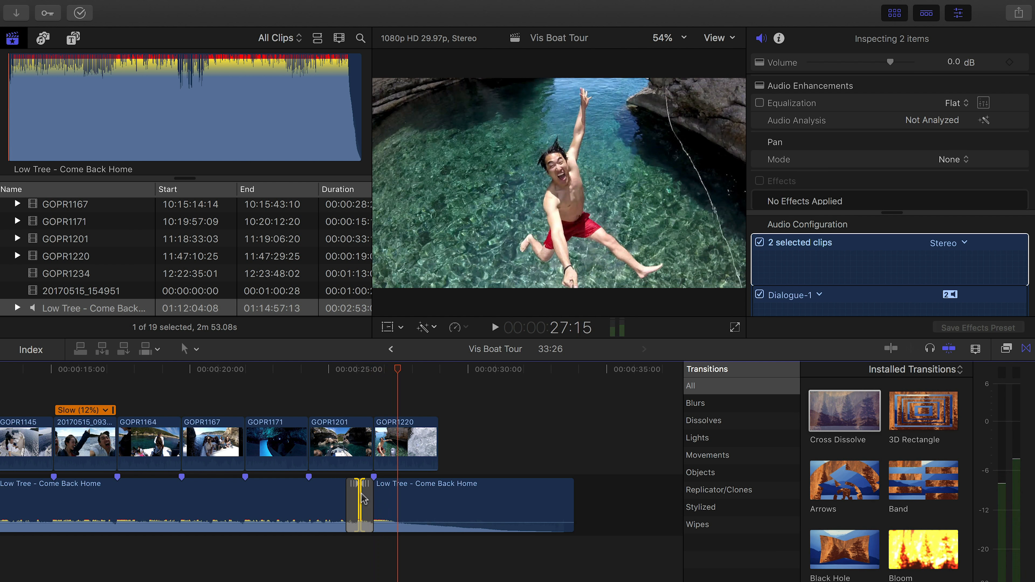
# Roll the crossfaded music cut earlier in two passes to about 24:24, playing it back each time
pyautogui.moveTo(359, 487); pyautogui.dragTo(345, 487)
pyautogui.click(300, 373)
pyautogui.press('space')
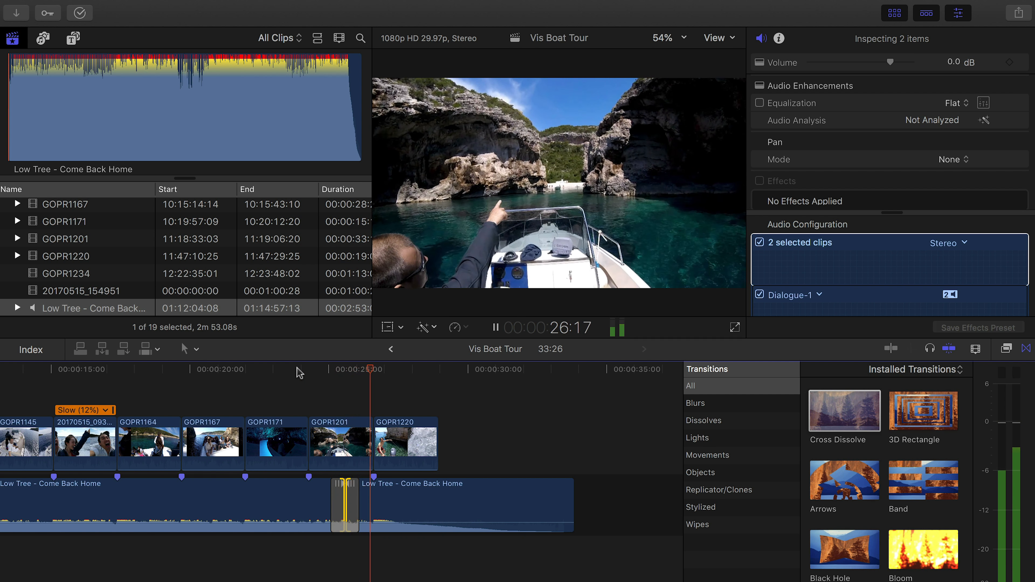
pyautogui.moveTo(345, 489); pyautogui.dragTo(325, 486)
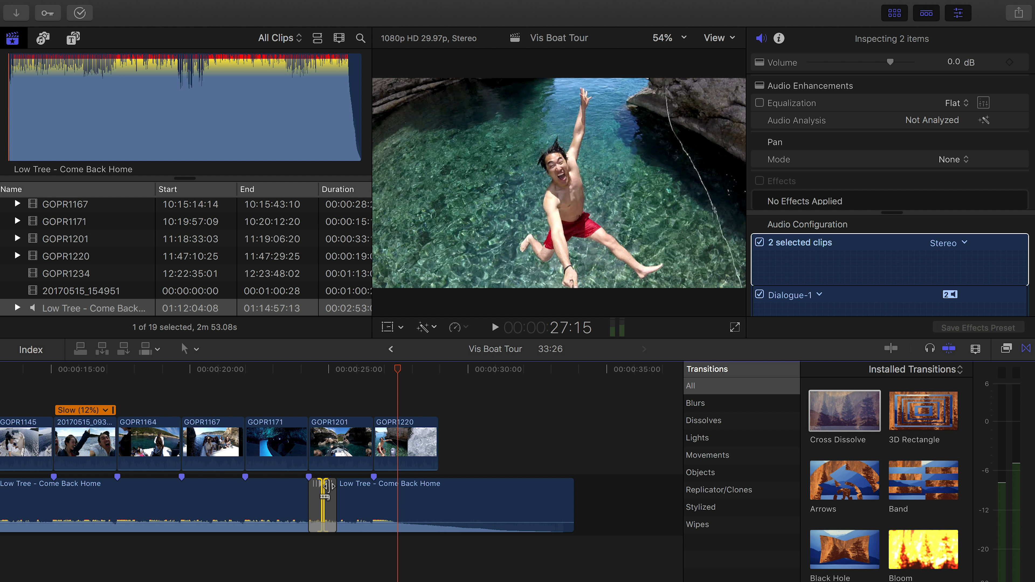
pyautogui.click(271, 369)
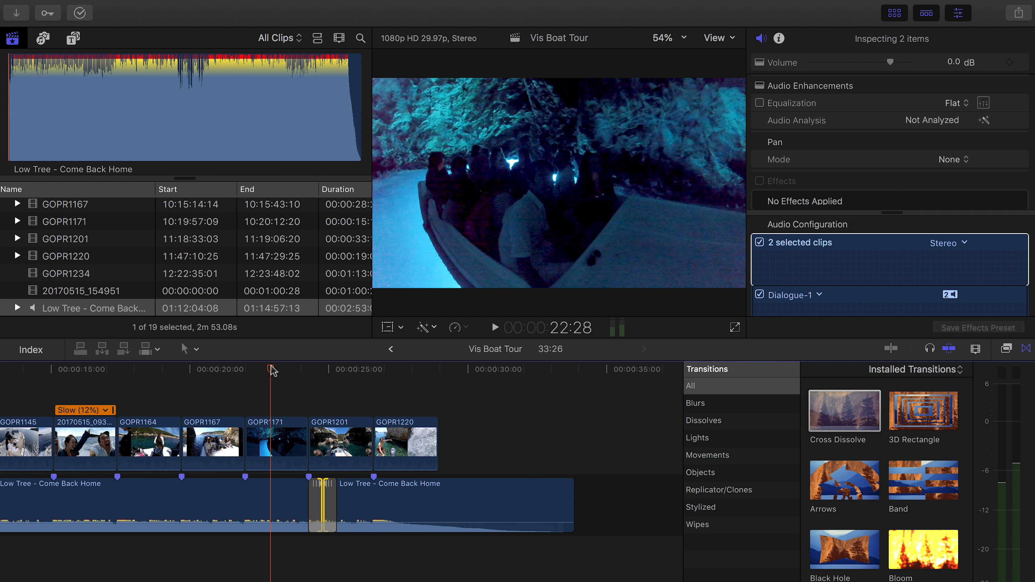
pyautogui.press('space')
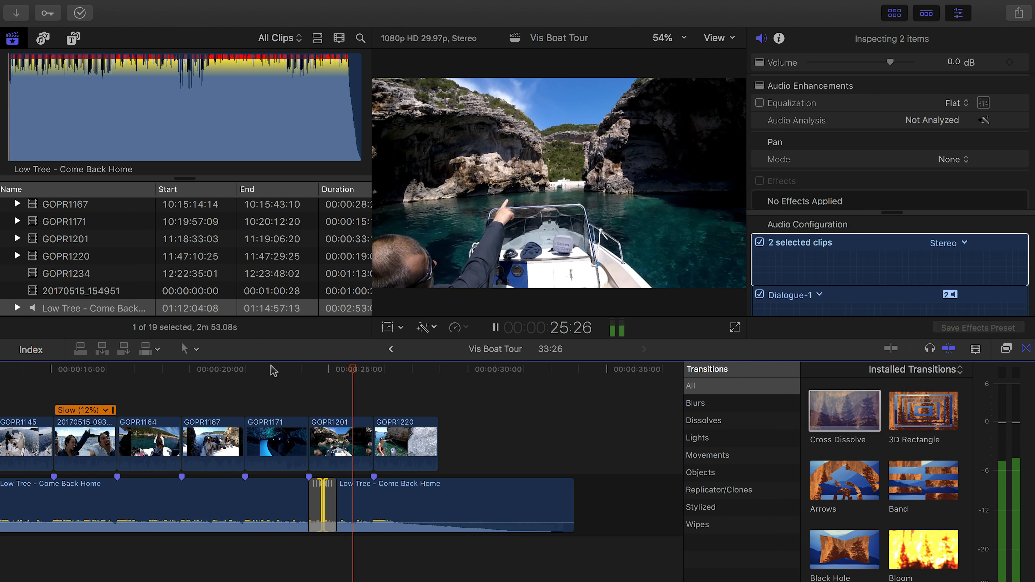
pyautogui.press('space')
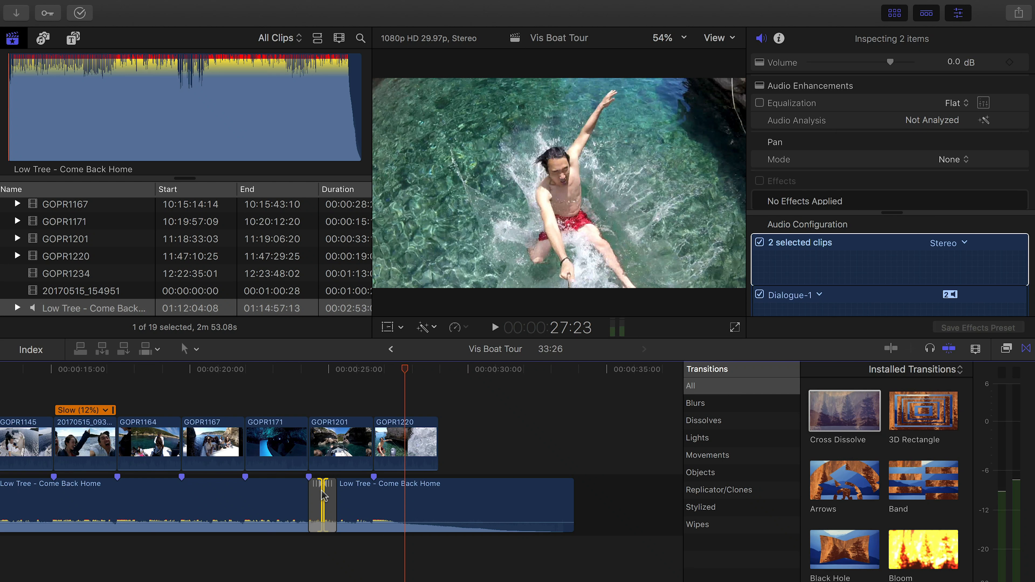
# Shorten the cross dissolve at the music cut to 4 frames and listen to the join
pyautogui.moveTo(332, 495); pyautogui.dragTo(323, 493)
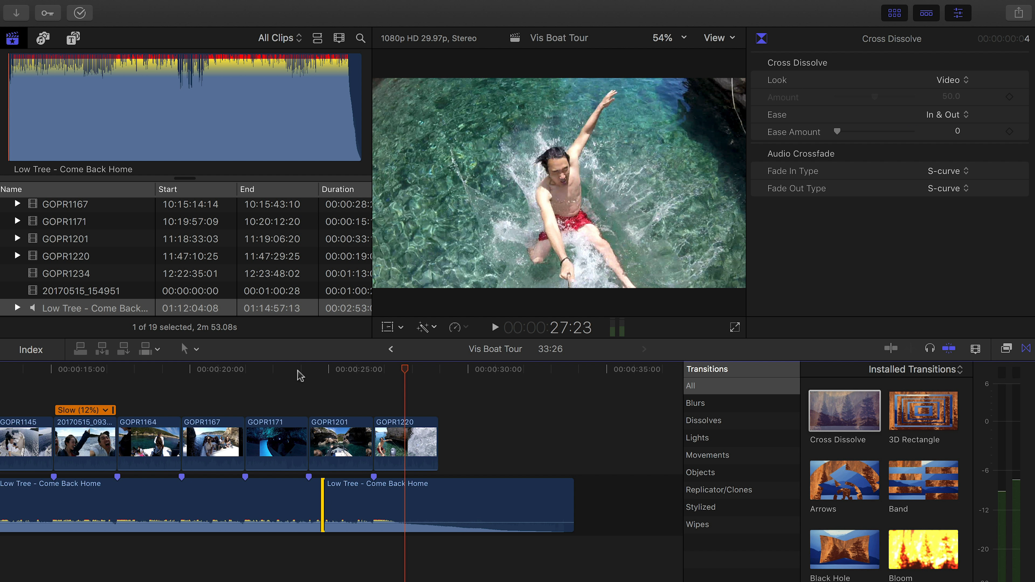
pyautogui.click(300, 375)
pyautogui.press('space')
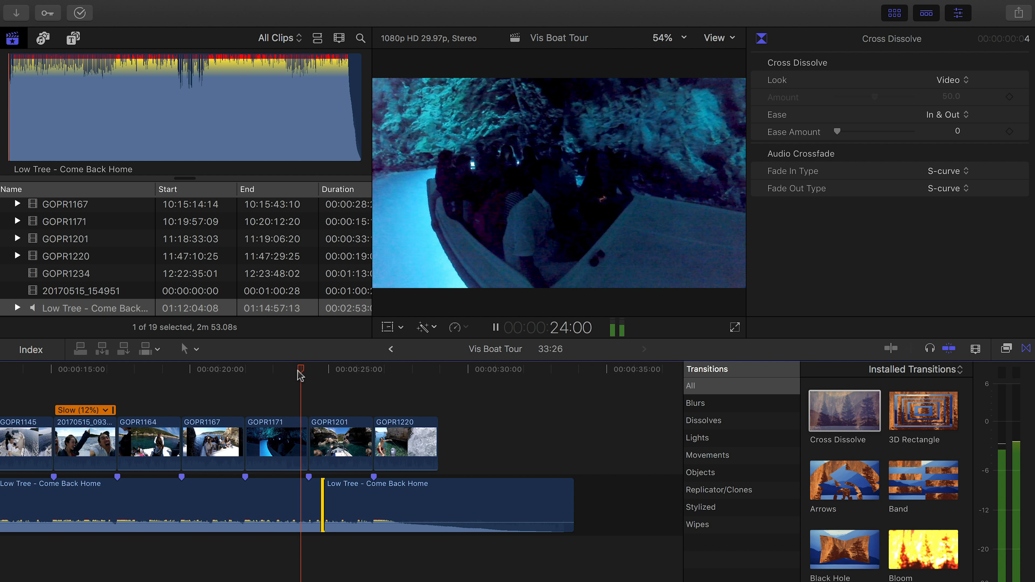
pyautogui.press('space')
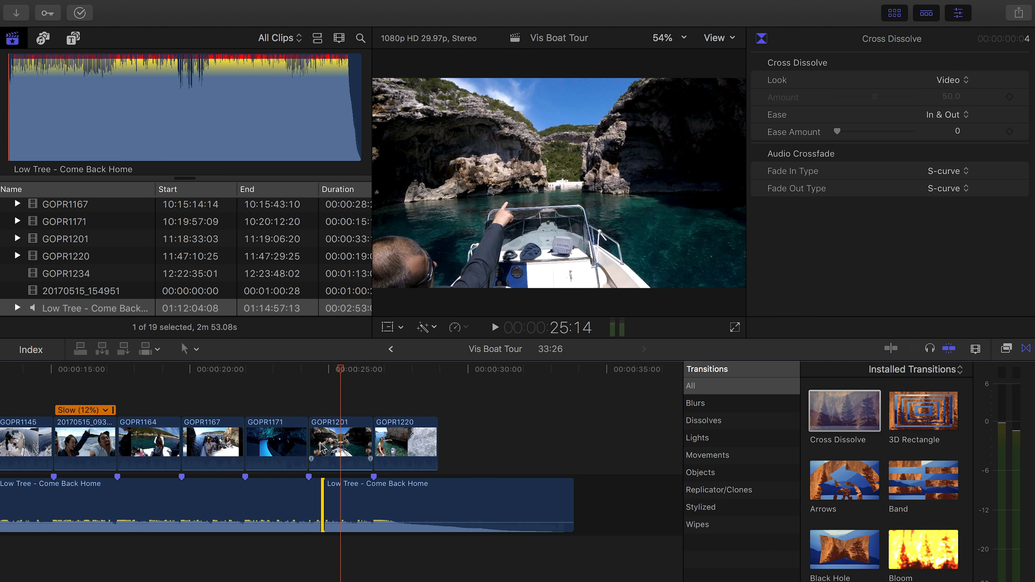
# Trim the music cross dissolve to 3 frames and play across it from just before GOPR1201
pyautogui.press('super+equal')
pyautogui.press('super+equal')
pyautogui.press('super+equal')
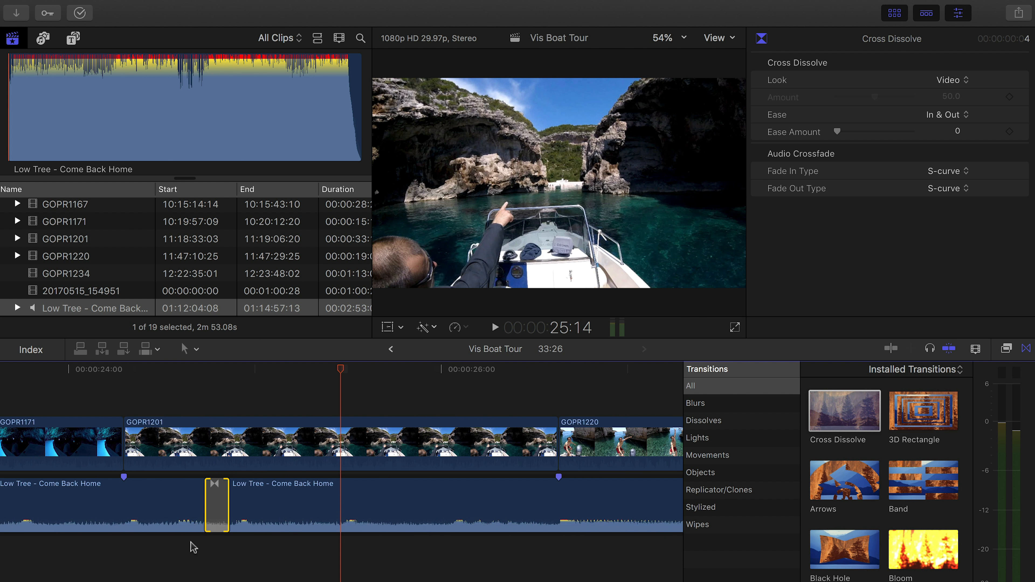
pyautogui.click(213, 485)
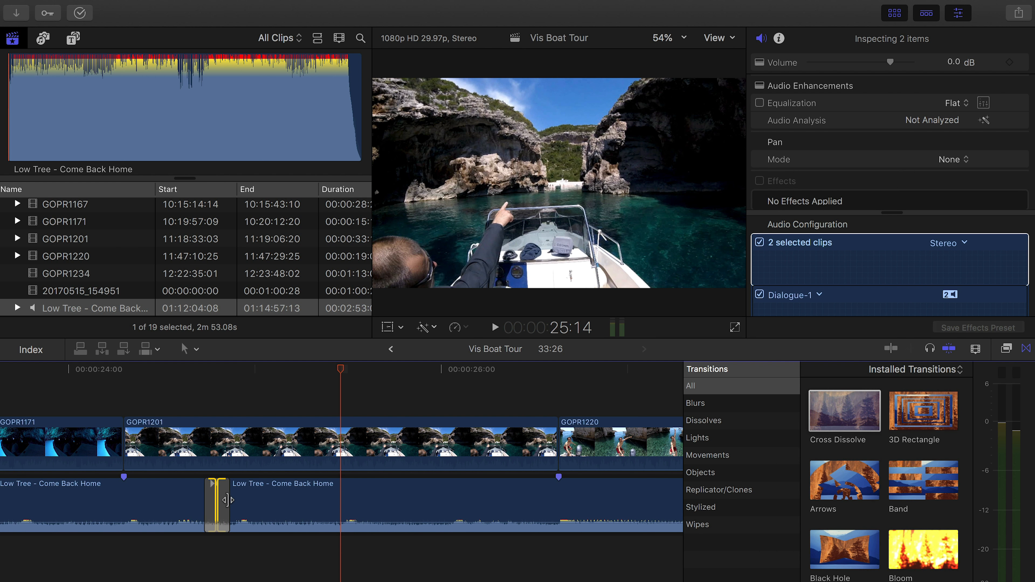
pyautogui.press('super+t')
pyautogui.click(120, 369)
pyautogui.press('space')
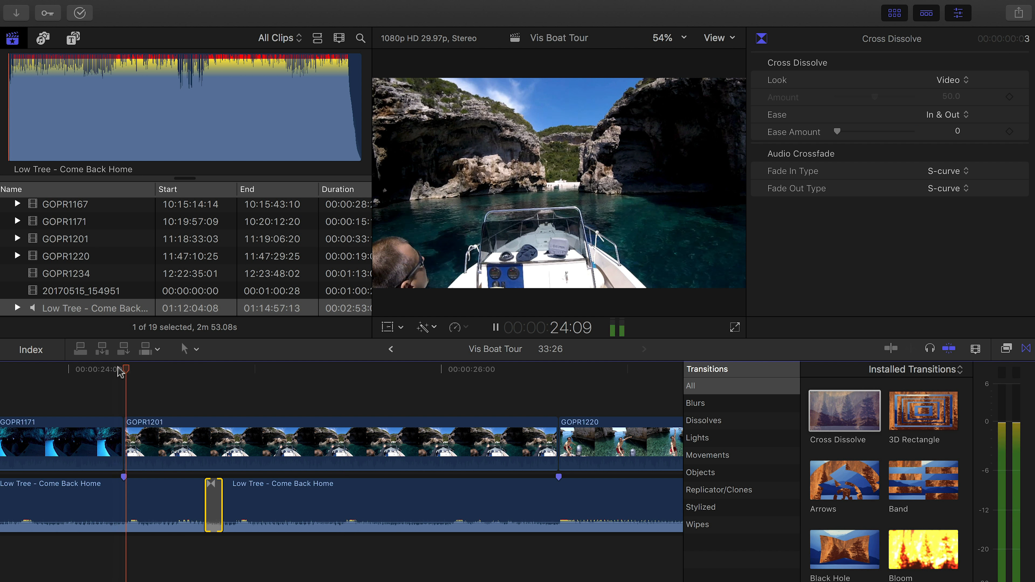
pyautogui.press('space')
# Roll the music cut with its short dissolve later to about 25:04 and play the join
pyautogui.moveTo(213, 483); pyautogui.dragTo(282, 485)
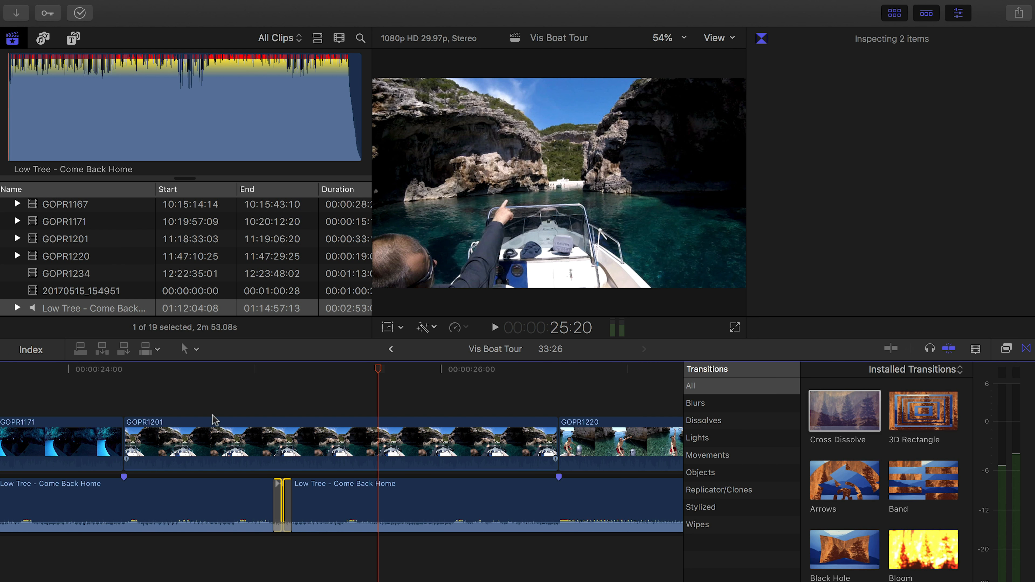
pyautogui.click(193, 370)
pyautogui.press('space')
# Extend the GOPR1220 clip to 3:29 and keyframe its opacity from 100% at 28:01 to 0% at 30:18
pyautogui.hotkey('shift', 'z')
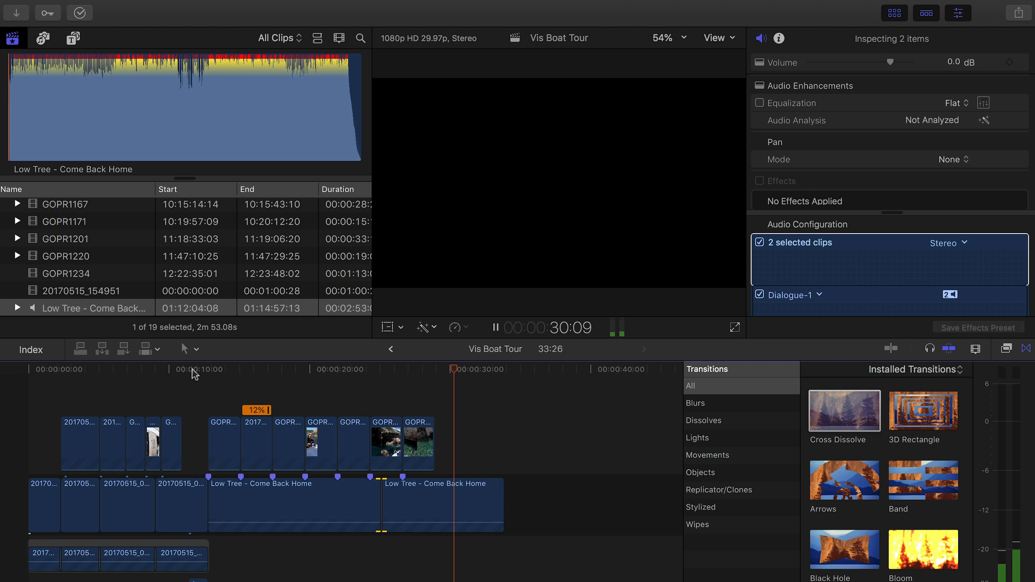
pyautogui.click(430, 444)
pyautogui.click(761, 39)
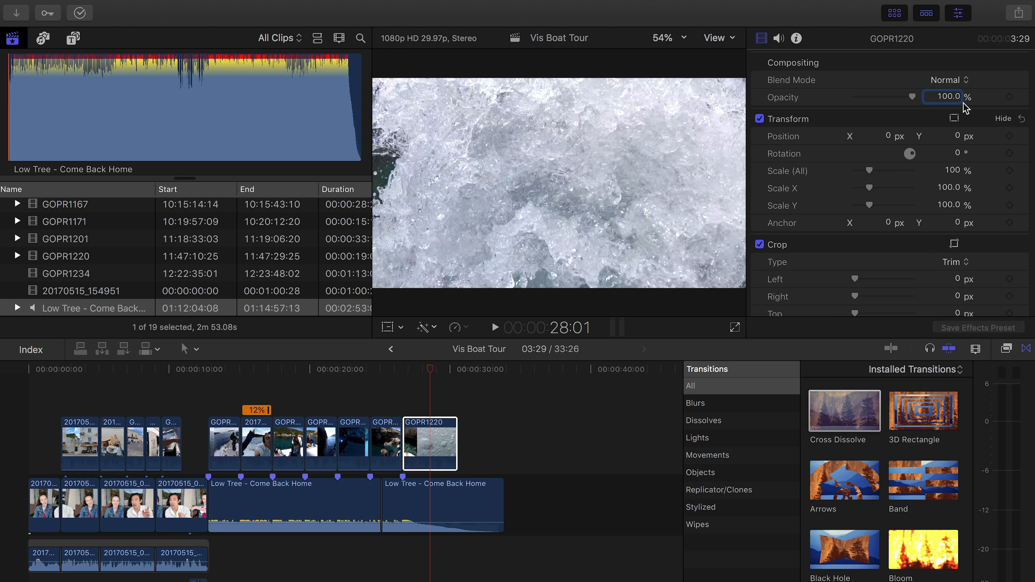
pyautogui.click(1009, 98)
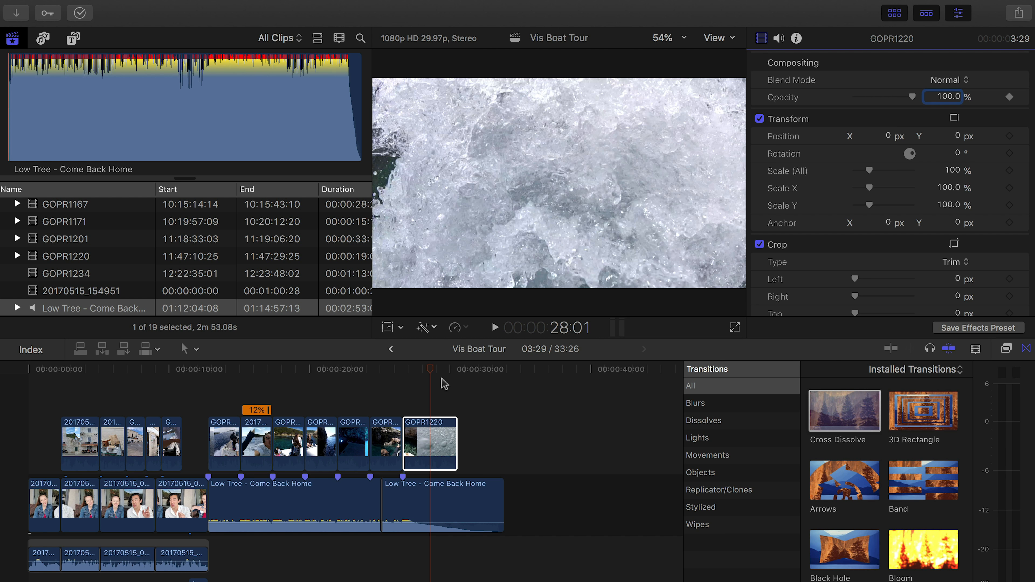
pyautogui.click(456, 371)
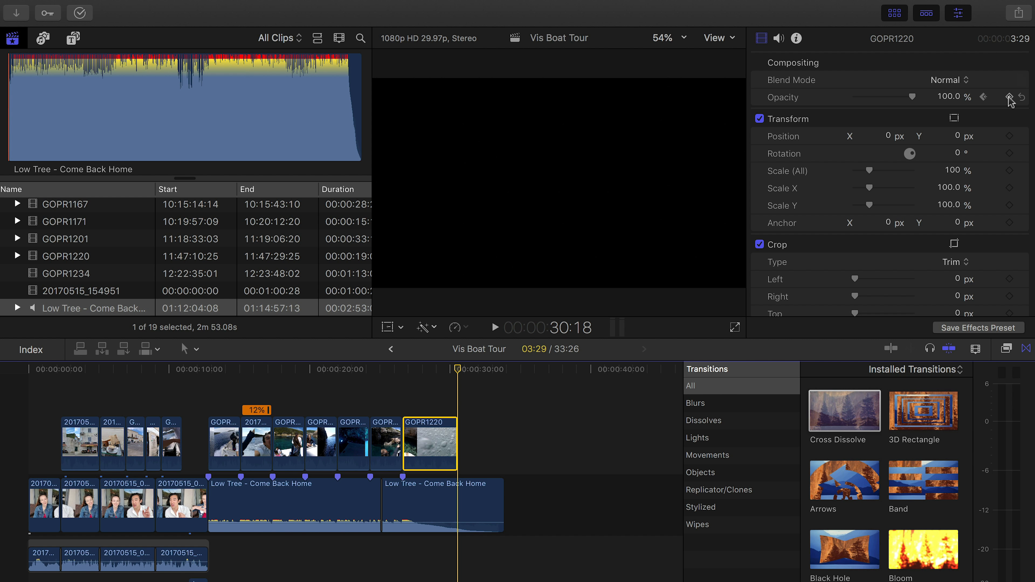
pyautogui.click(947, 98)
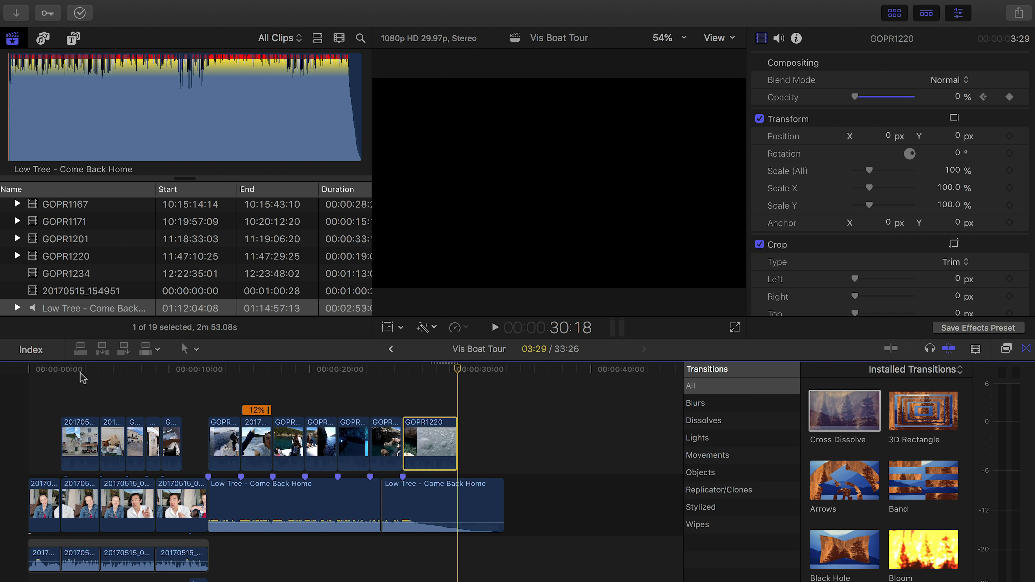
# Play the edited sequence from the beginning
pyautogui.moveTo(80, 373); pyautogui.dragTo(1, 387)
pyautogui.press('space')
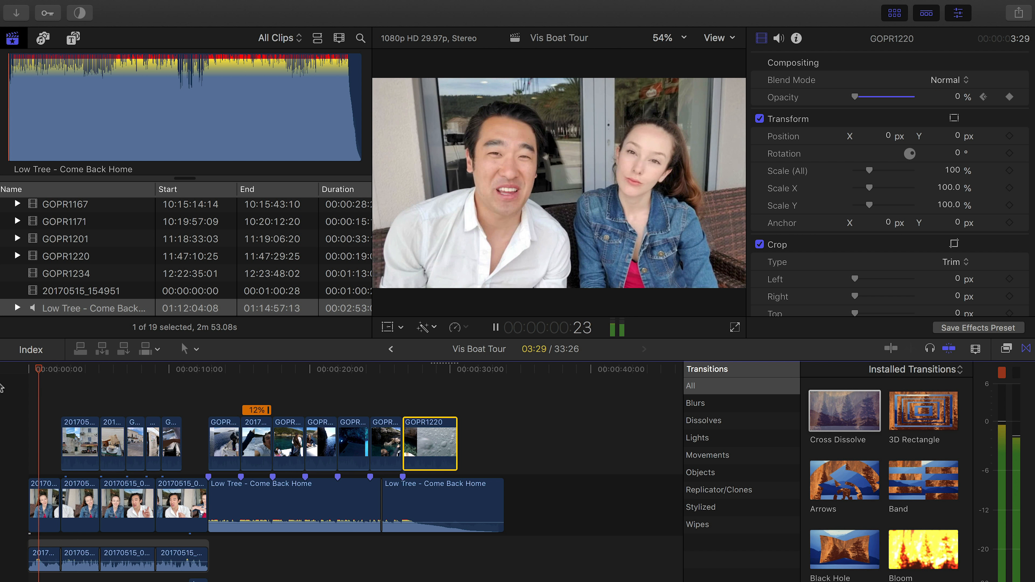